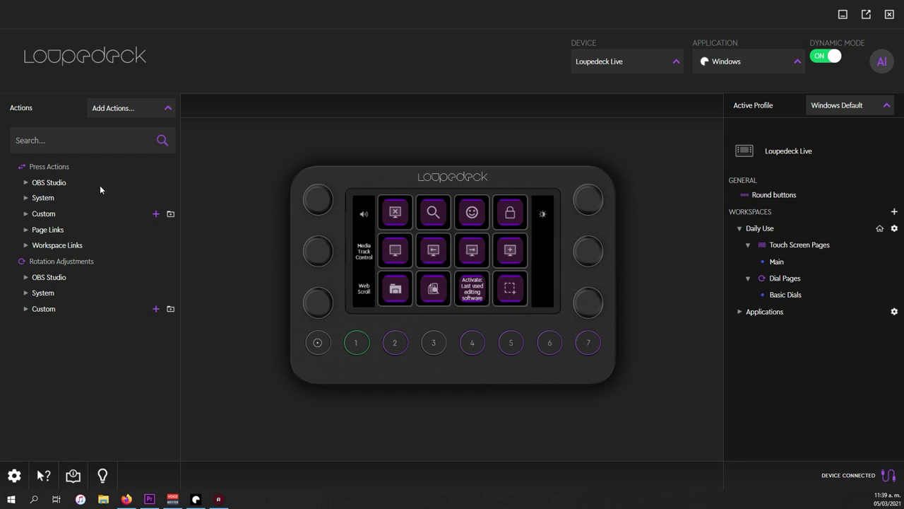
Examine the additional action sets and the OBS Studio, Custom and System action groups available for the Windows profile
{"action": "left_click", "coordinate": [135, 112]}
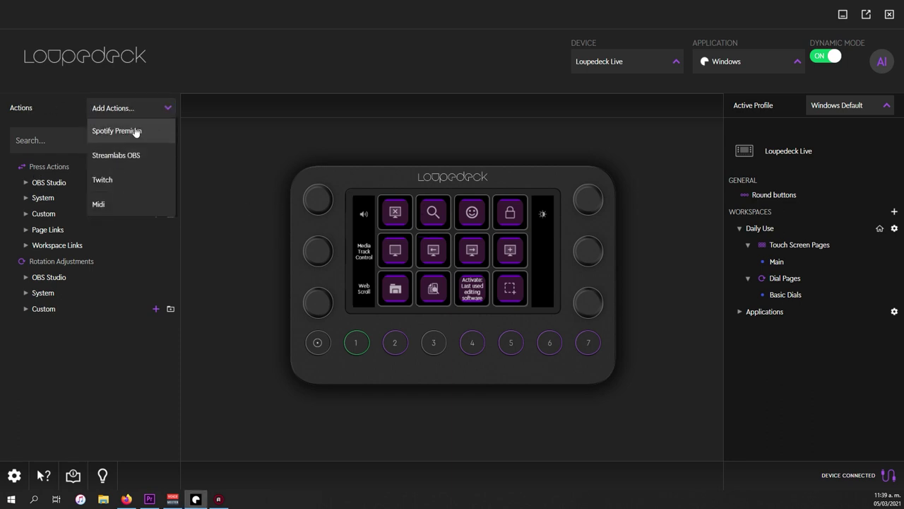
{"action": "left_click", "coordinate": [126, 201]}
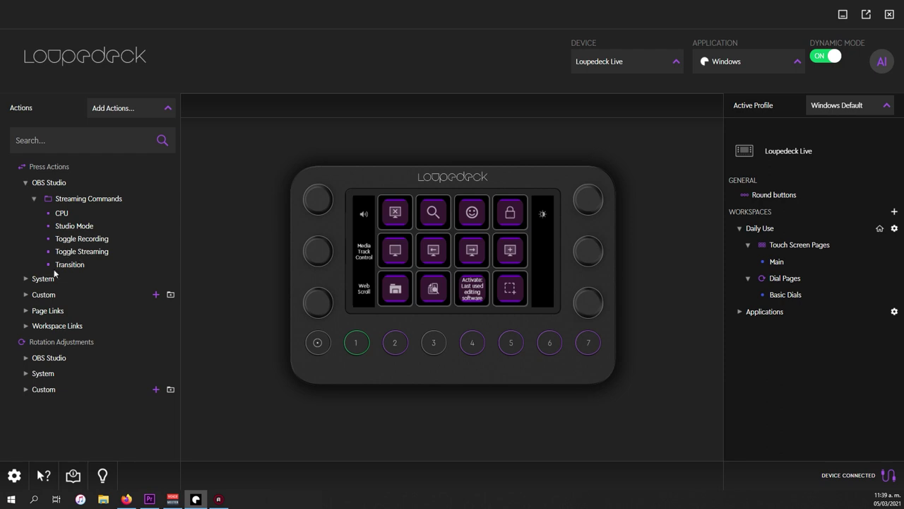
{"action": "left_click", "coordinate": [26, 297]}
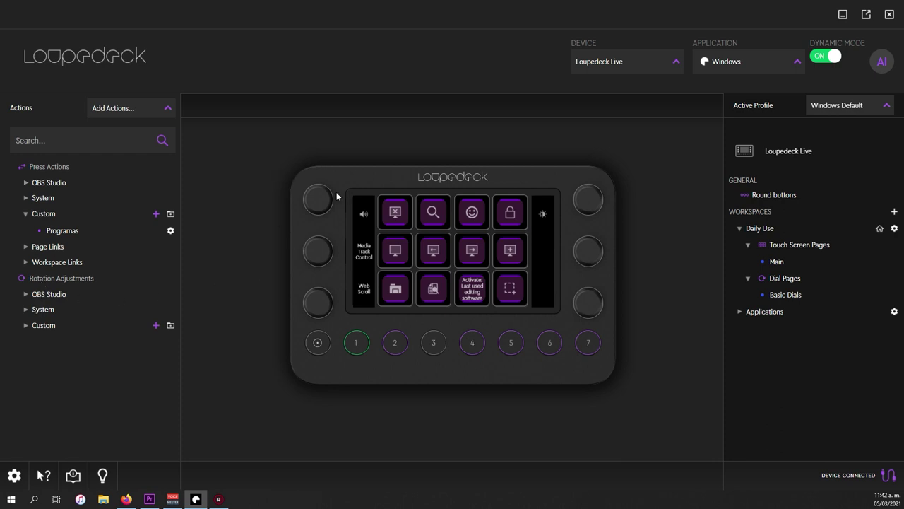
{"action": "left_click", "coordinate": [60, 292]}
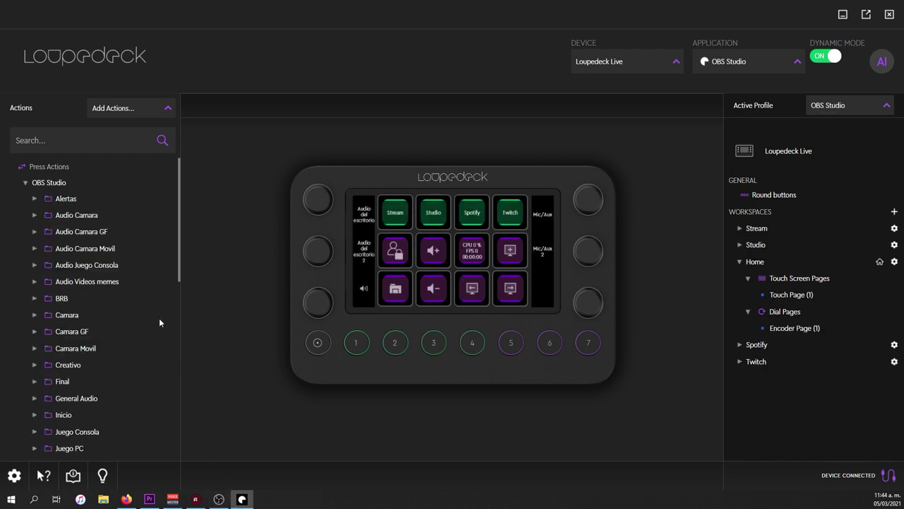
Browse the OBS Studio press-action folders of the OBS Studio profile, checking the contents of Alertas
{"action": "scroll", "coordinate": [96, 233], "scroll_direction": "down", "scroll_amount": 5}
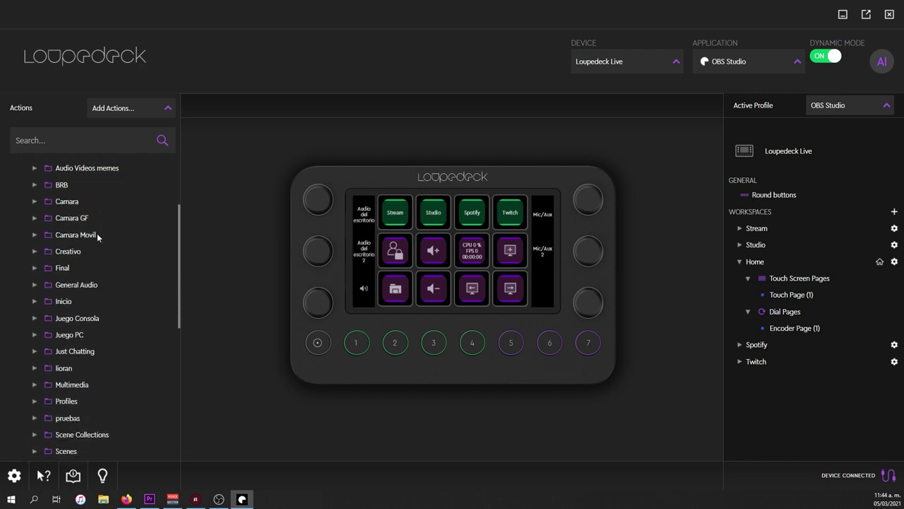
{"action": "scroll", "coordinate": [97, 233], "scroll_direction": "up", "scroll_amount": 5}
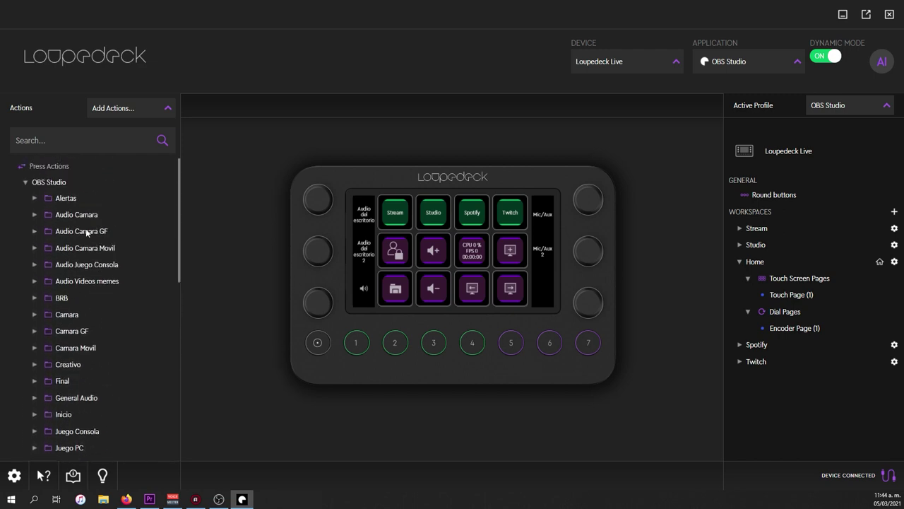
{"action": "left_click", "coordinate": [35, 200]}
{"action": "left_click", "coordinate": [35, 201]}
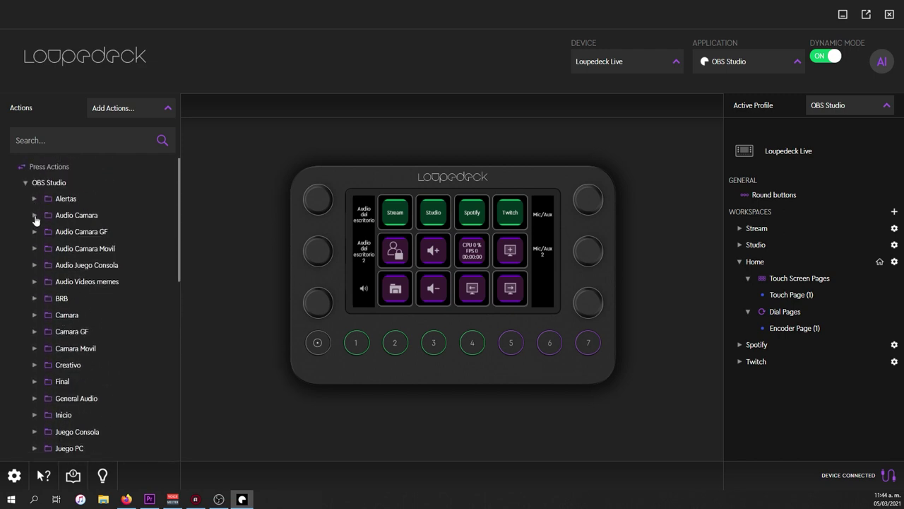
{"action": "scroll", "coordinate": [42, 269], "scroll_direction": "down", "scroll_amount": 4}
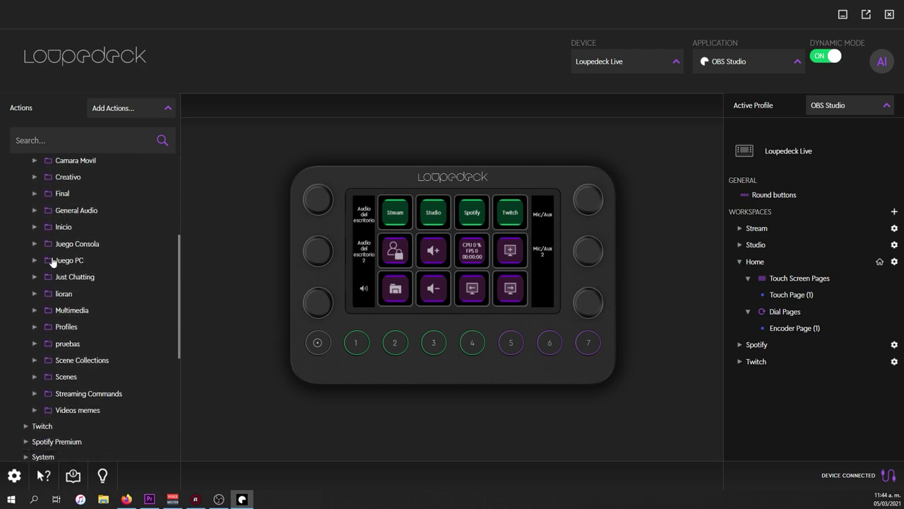
Examine the OBS Studio press actions in the Profiles, Scene Collections and Scenes folders, collapsing each folder after viewing
{"action": "left_click", "coordinate": [46, 326]}
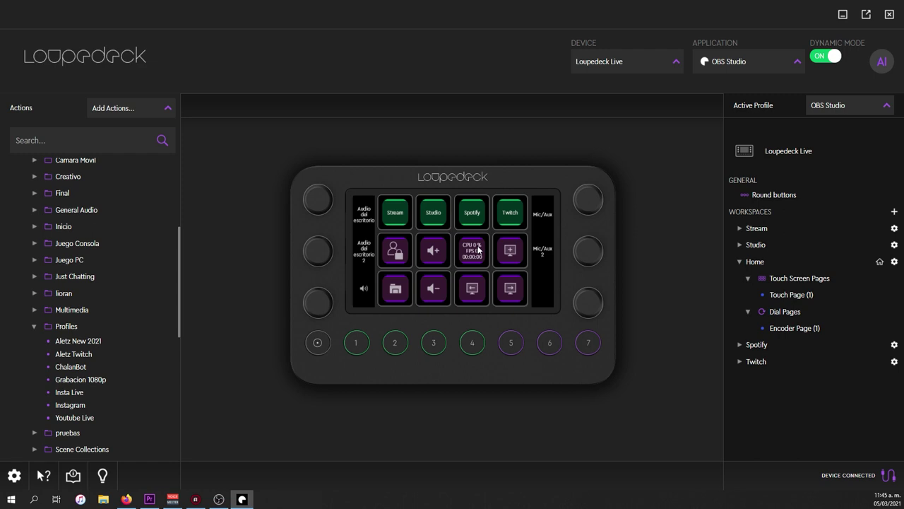
{"action": "left_click", "coordinate": [28, 327]}
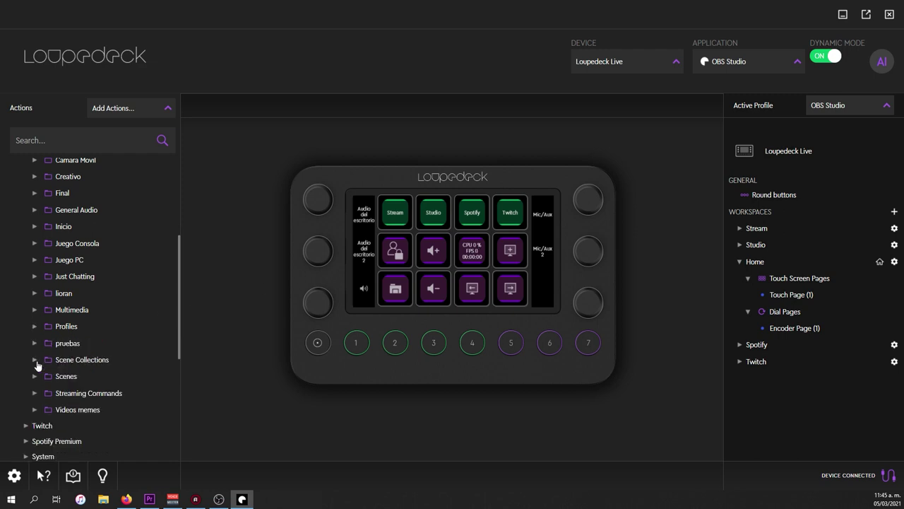
{"action": "left_click", "coordinate": [34, 359]}
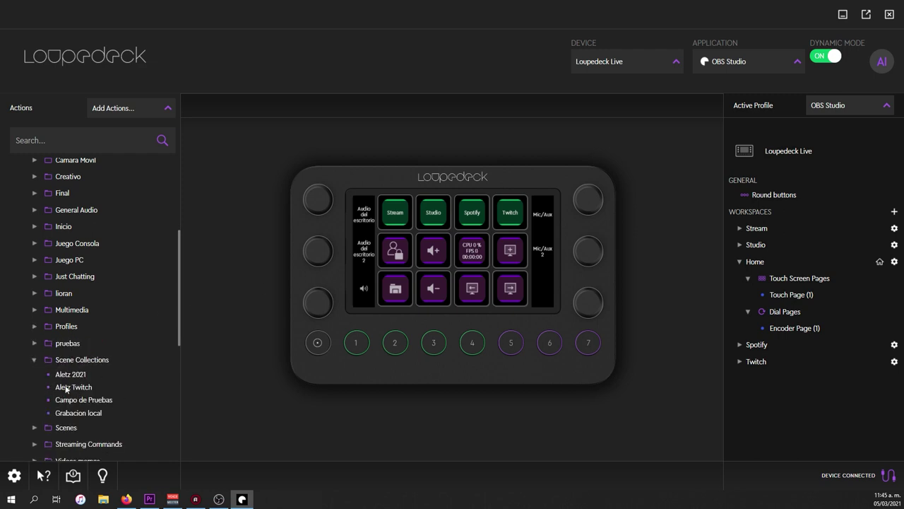
{"action": "left_click", "coordinate": [33, 363]}
{"action": "left_click", "coordinate": [33, 376]}
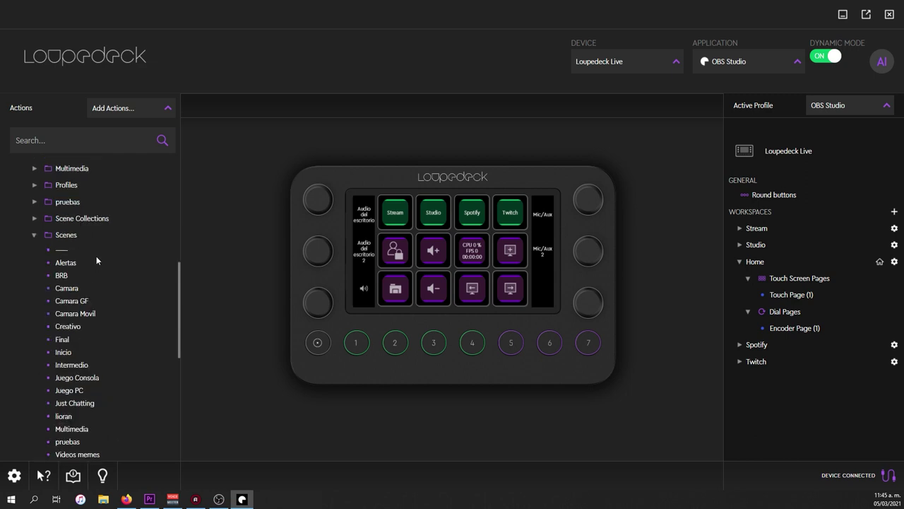
{"action": "left_click", "coordinate": [35, 237]}
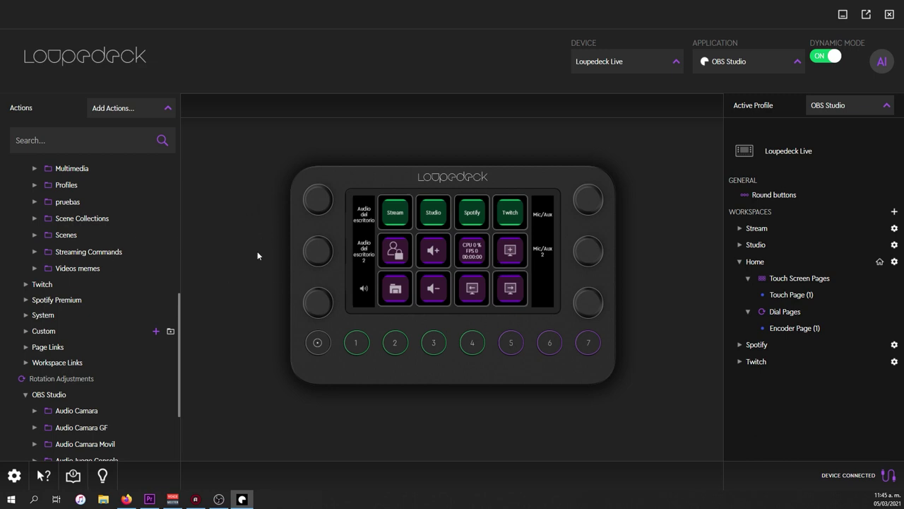
Examine the Twitch press actions, including the Chat folder, and collapse the group
{"action": "scroll", "coordinate": [32, 255], "scroll_direction": "down", "scroll_amount": 1}
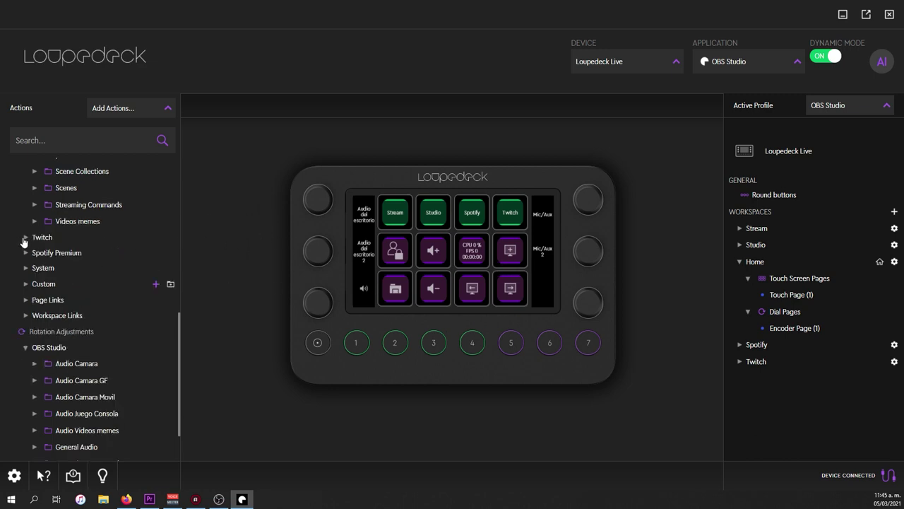
{"action": "left_click", "coordinate": [24, 237]}
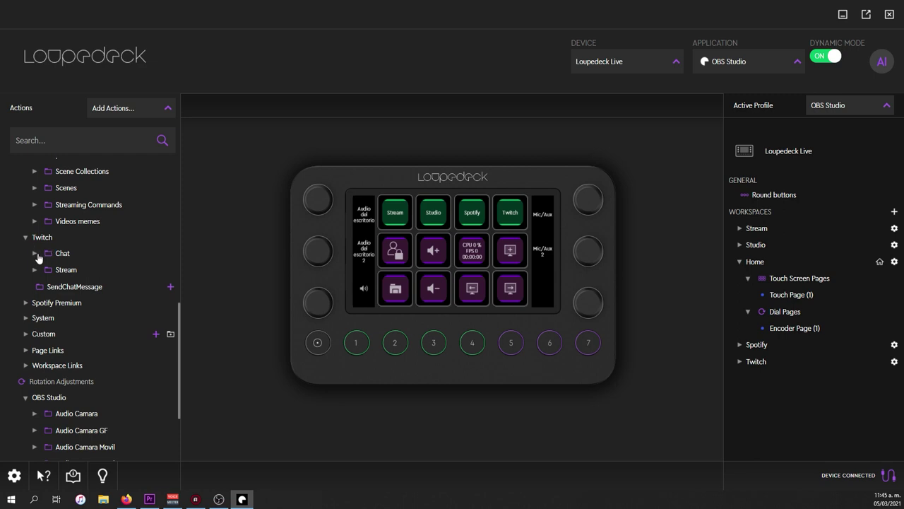
{"action": "left_click", "coordinate": [35, 254]}
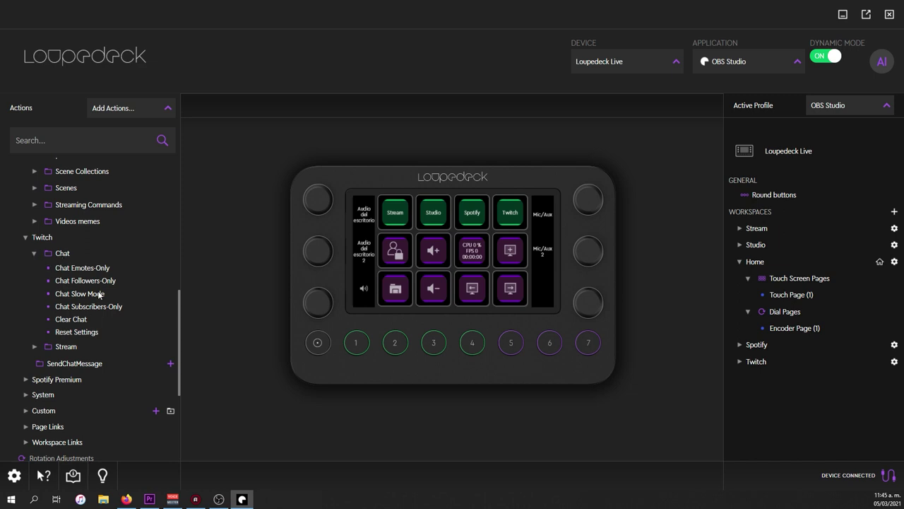
{"action": "left_click", "coordinate": [35, 253]}
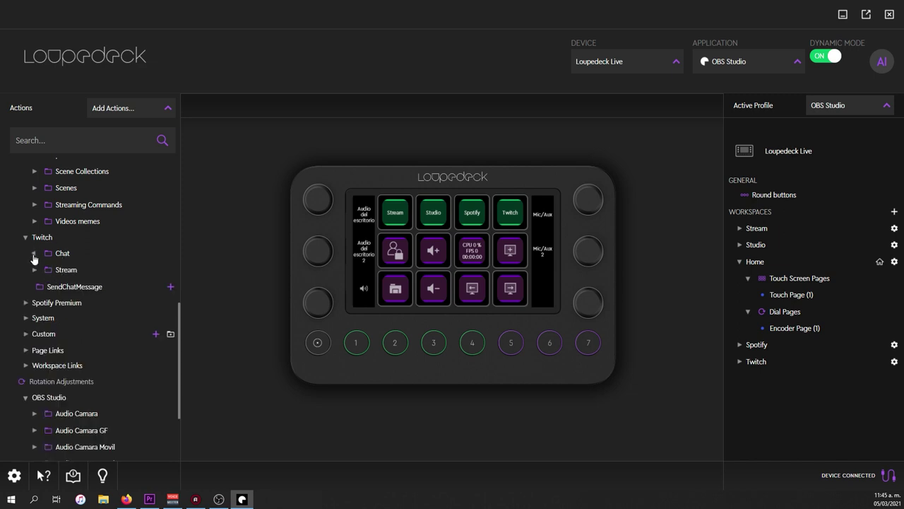
{"action": "left_click", "coordinate": [25, 237]}
{"action": "scroll", "coordinate": [39, 282], "scroll_direction": "down", "scroll_amount": 1}
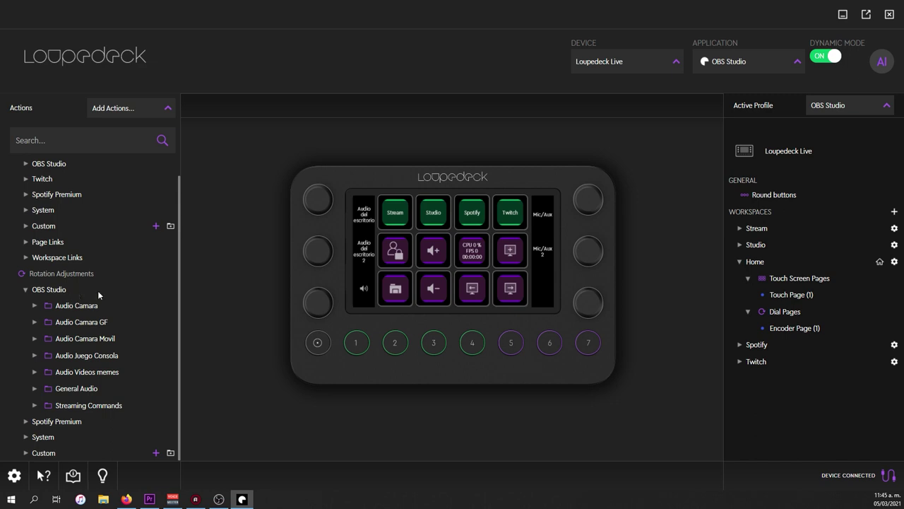
Examine the OBS Studio rotation adjustments in the Audio Camara and General Audio folders
{"action": "left_click", "coordinate": [34, 305]}
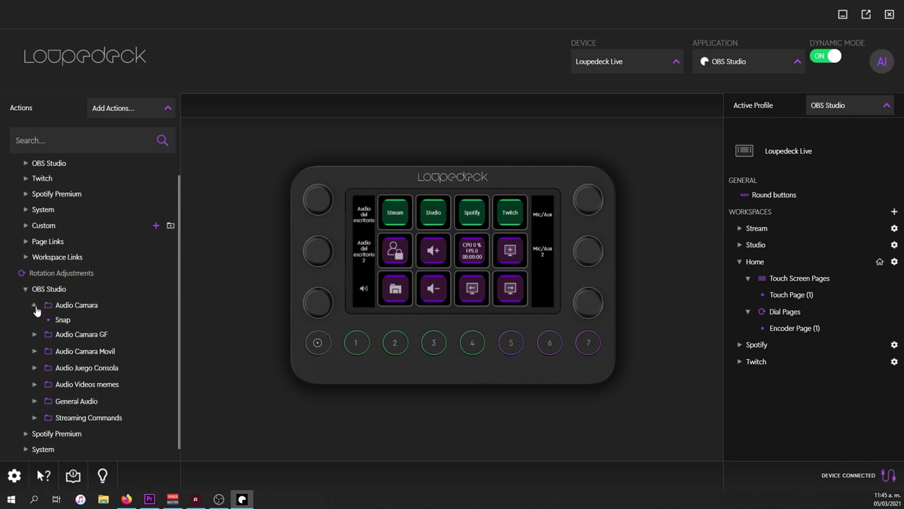
{"action": "left_click", "coordinate": [34, 306]}
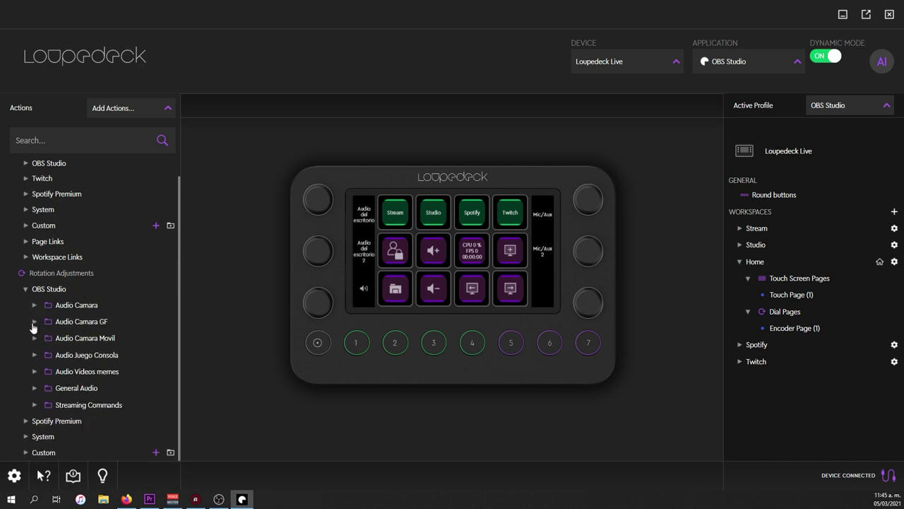
{"action": "left_click", "coordinate": [34, 388]}
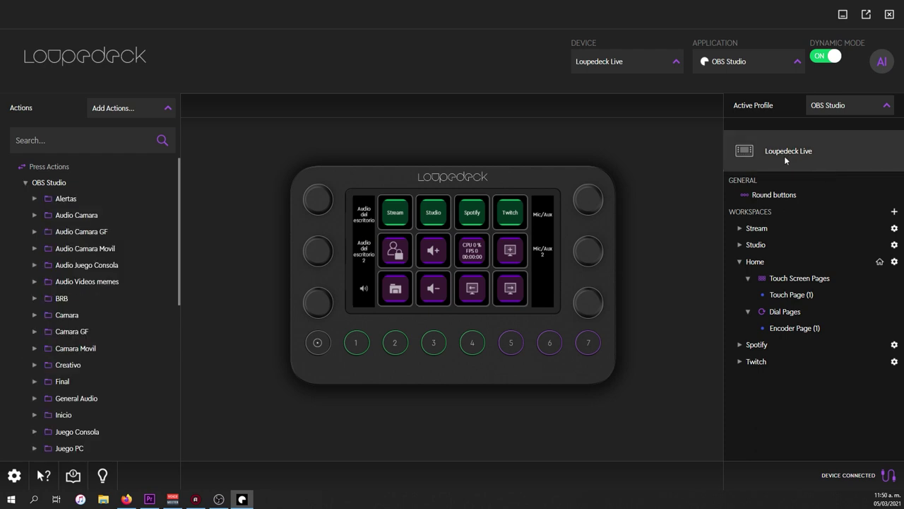
Review the OBS Studio profile's round button assignments and the Stream workspace's touch screen pages, including the add-page dialog without adding a page
{"action": "left_click", "coordinate": [766, 196]}
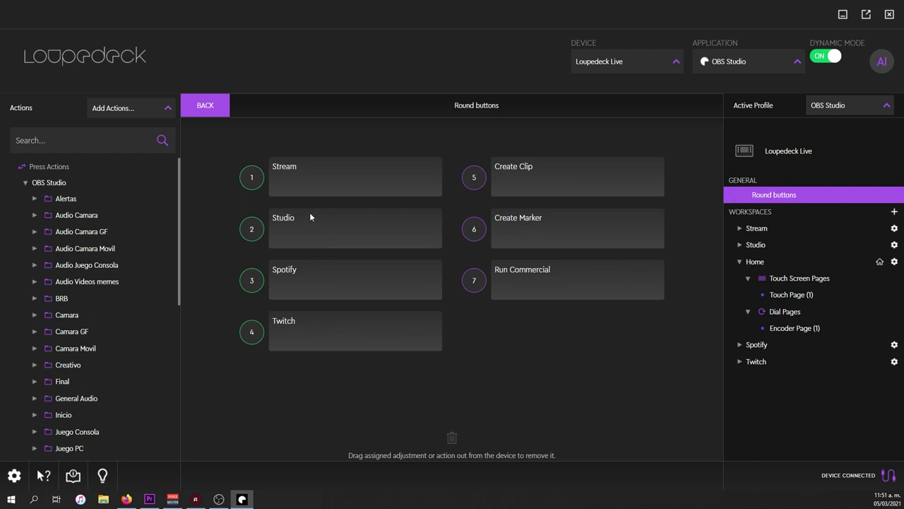
{"action": "left_click", "coordinate": [223, 107]}
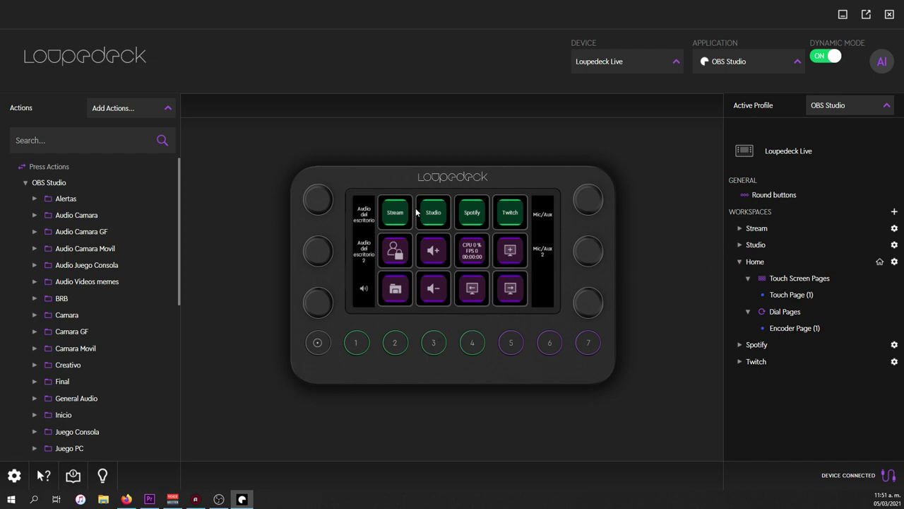
{"action": "left_click", "coordinate": [740, 229]}
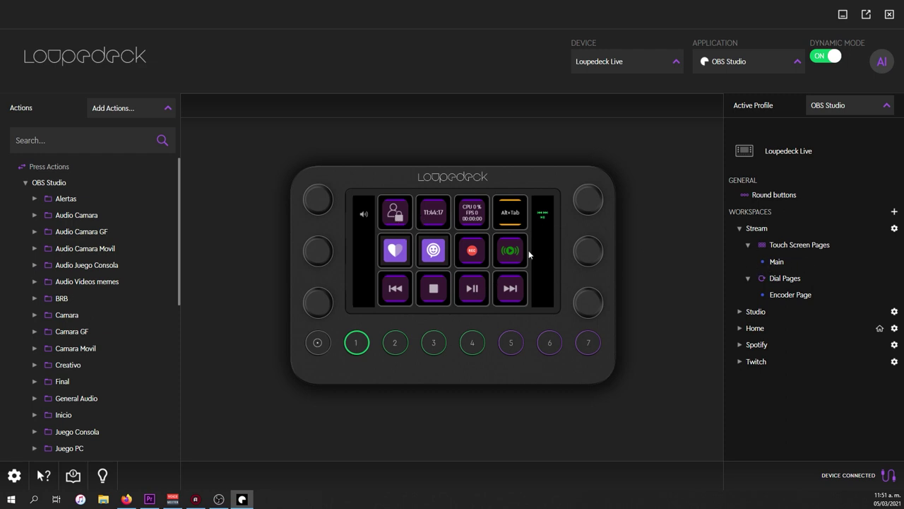
{"action": "left_click", "coordinate": [777, 247]}
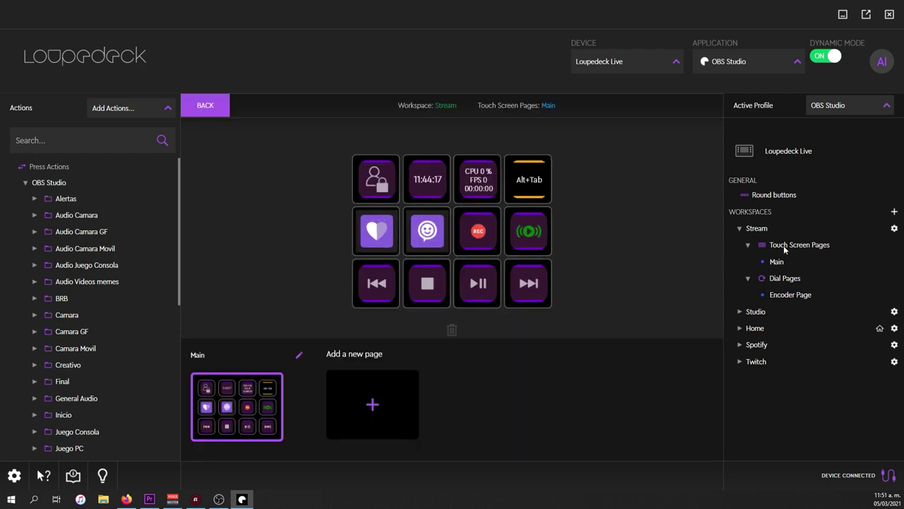
{"action": "left_click", "coordinate": [373, 407]}
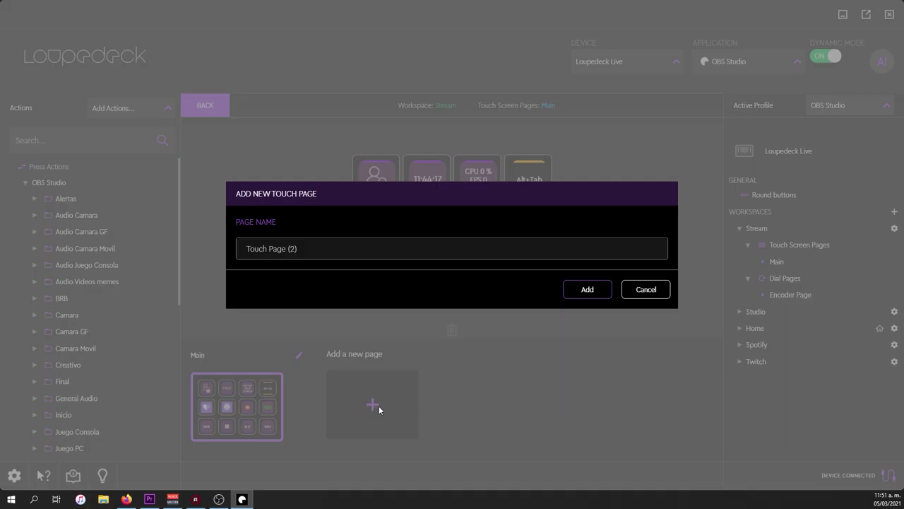
{"action": "left_click", "coordinate": [653, 292]}
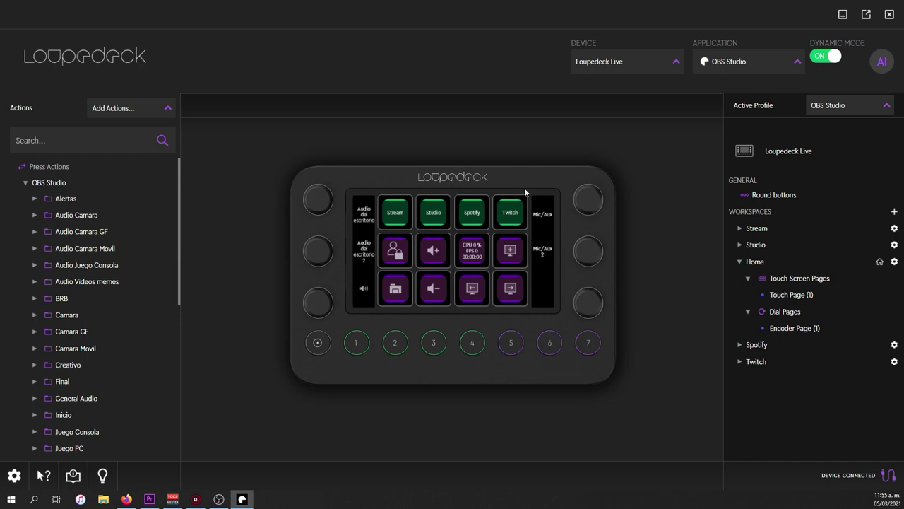
Inspect the Spotify workspace and the button layout of the Home workspace's touch page, returning to the device overview
{"action": "left_click", "coordinate": [740, 345]}
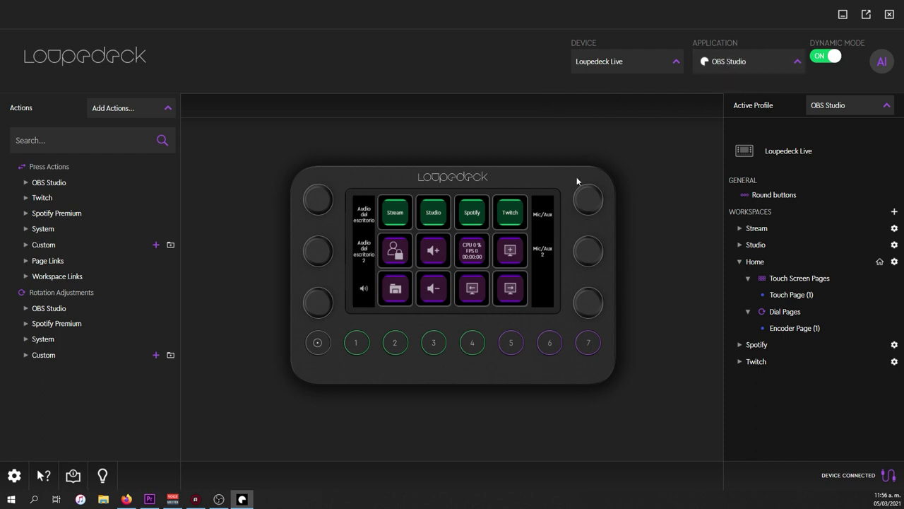
{"action": "left_click", "coordinate": [394, 257]}
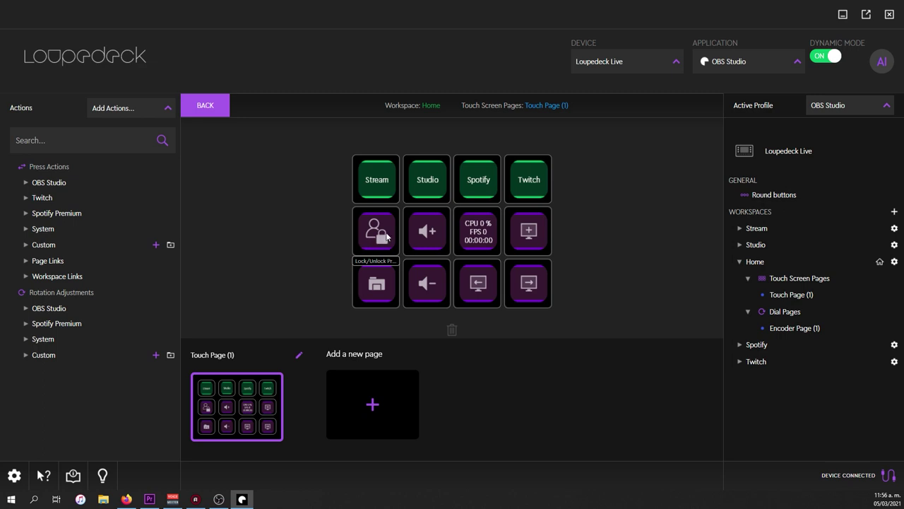
{"action": "left_click", "coordinate": [210, 106]}
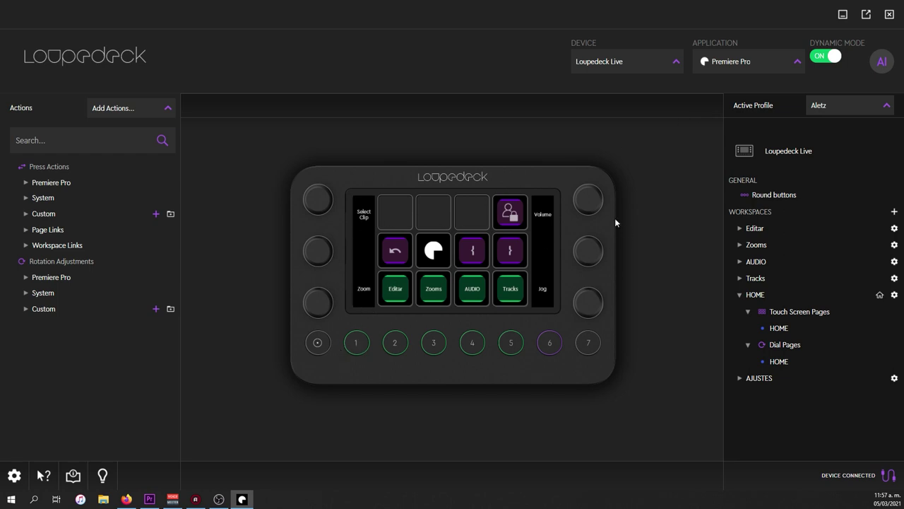
Open the Editar workspace of the Premiere Pro profile, then switch to Adobe Premiere Pro and back to Loupedeck
{"action": "double_click", "coordinate": [363, 339]}
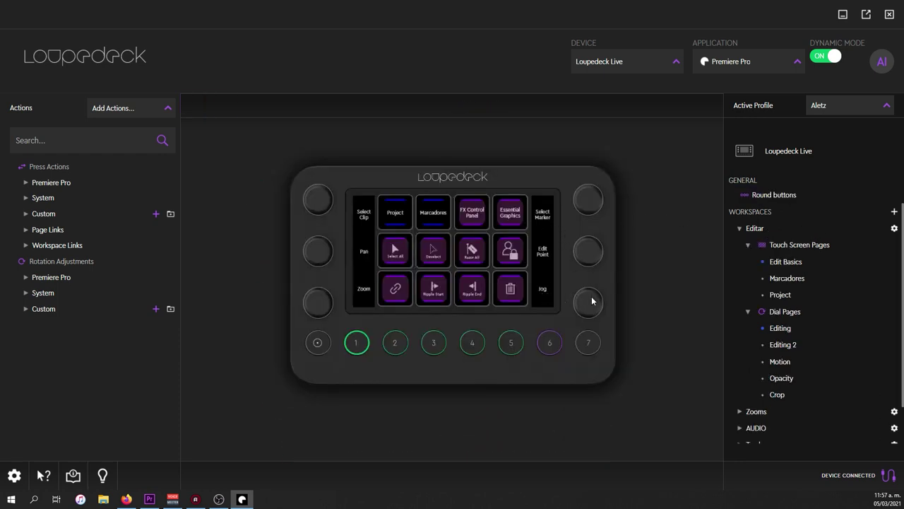
{"action": "key", "text": "alt+Tab"}
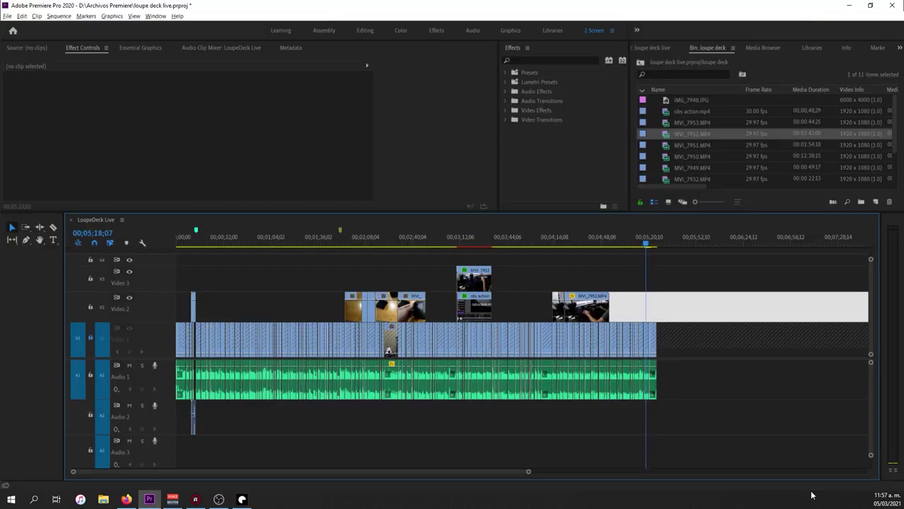
{"action": "key", "text": "alt+Tab"}
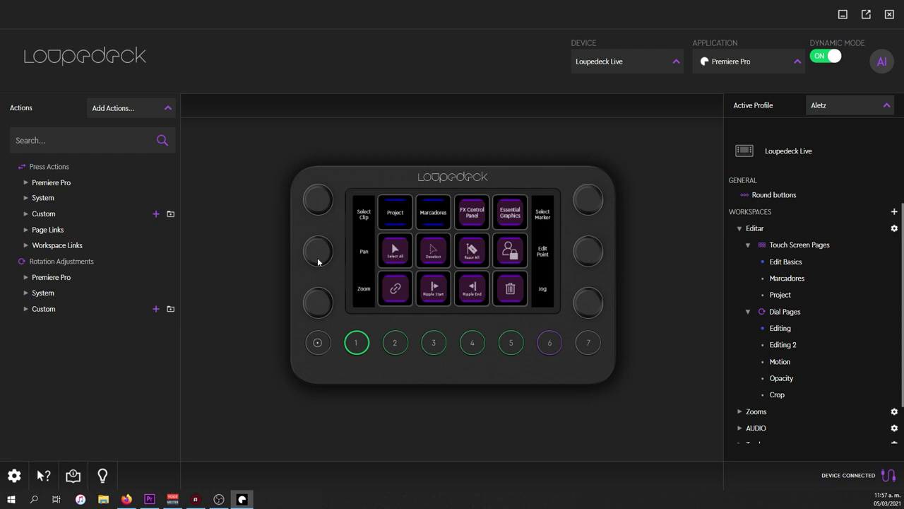